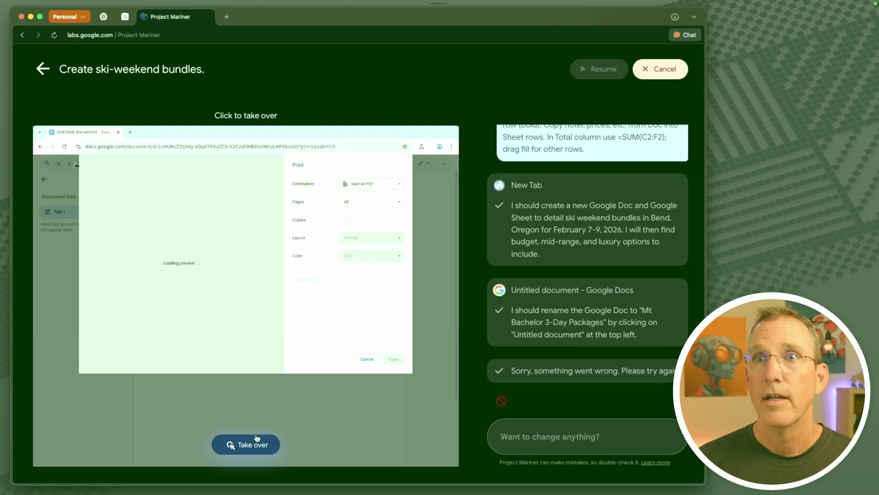
Take over the ski task's browser to start a new request for movies tonight in Novato, California
click(256, 438)
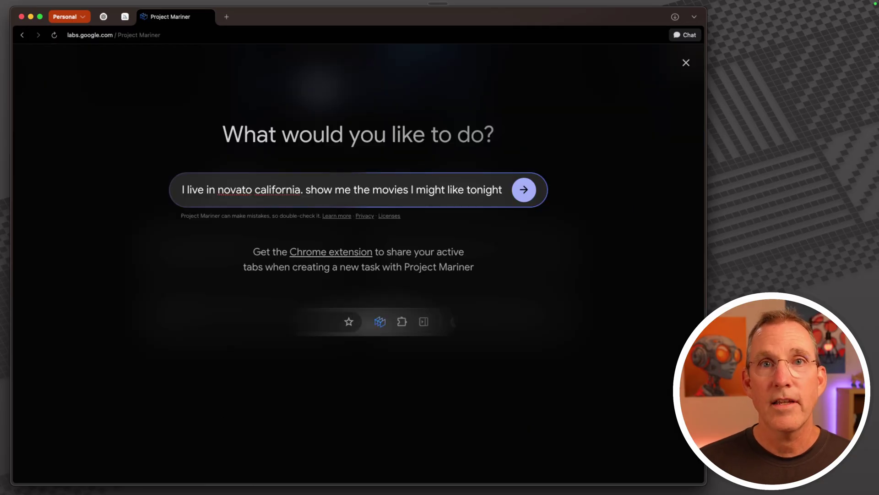
Submit the Novato movie request and let it list tonight's Cinemark Century Rowland Plaza showtimes
key(Return)
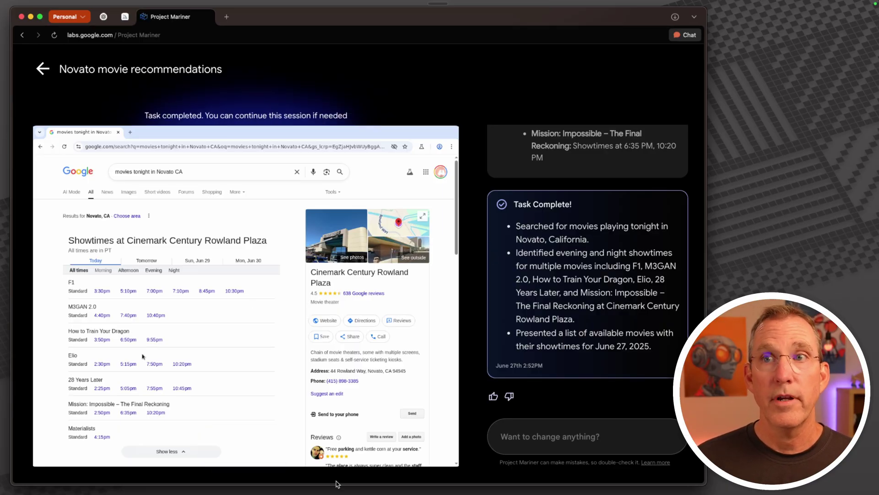
Take control of the showtimes browser and scroll through the Cinemark Century Rowland Plaza listings
click(247, 445)
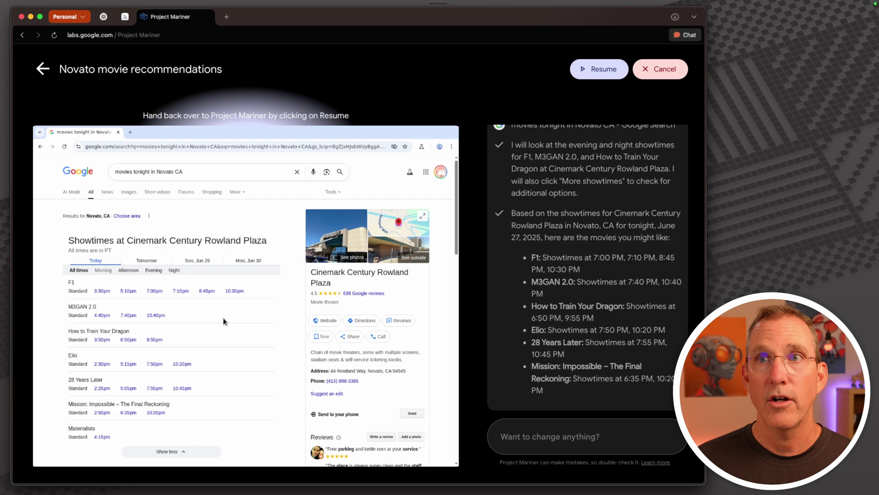
scroll(224, 321, down, 3)
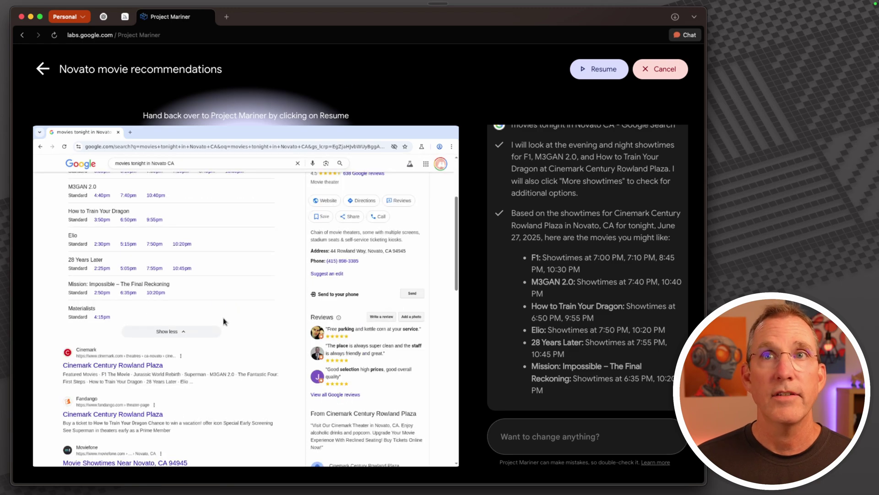
scroll(223, 320, up, 2)
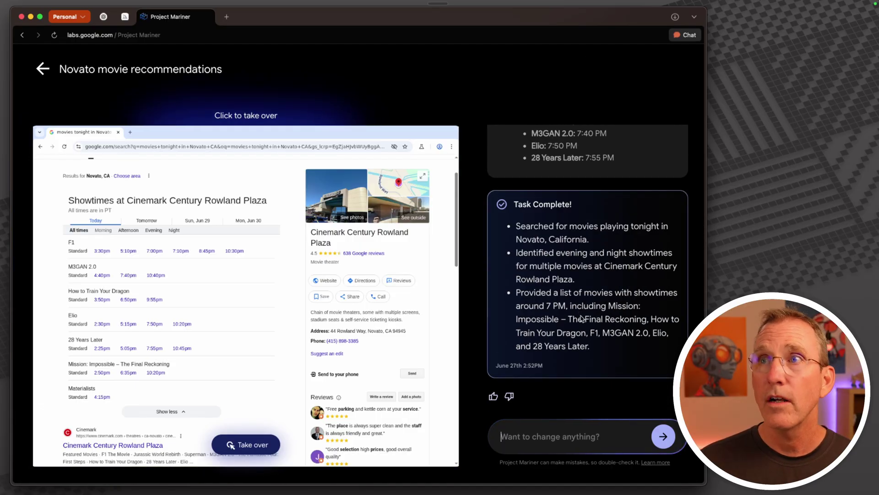
Scroll back up through the movie results in the chat panel
scroll(549, 275, up, 5)
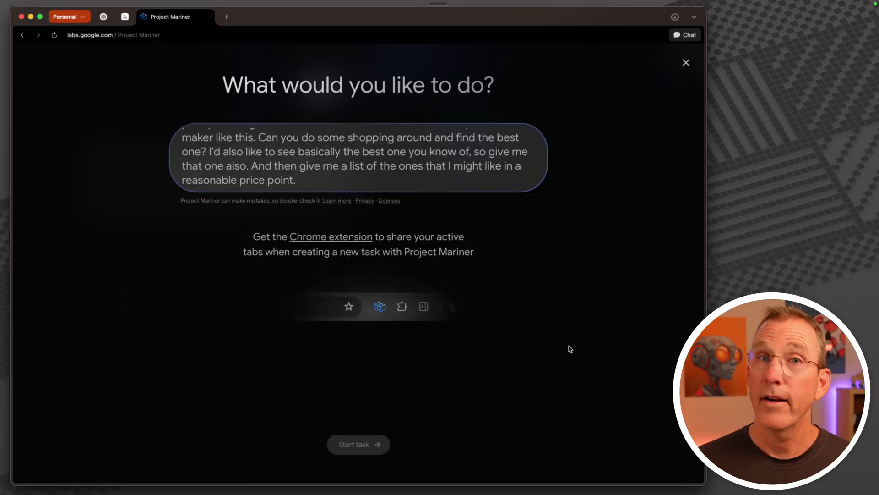
Submit the coffee-maker shopping request for a best pick and reasonably priced shortlist
key(Return)
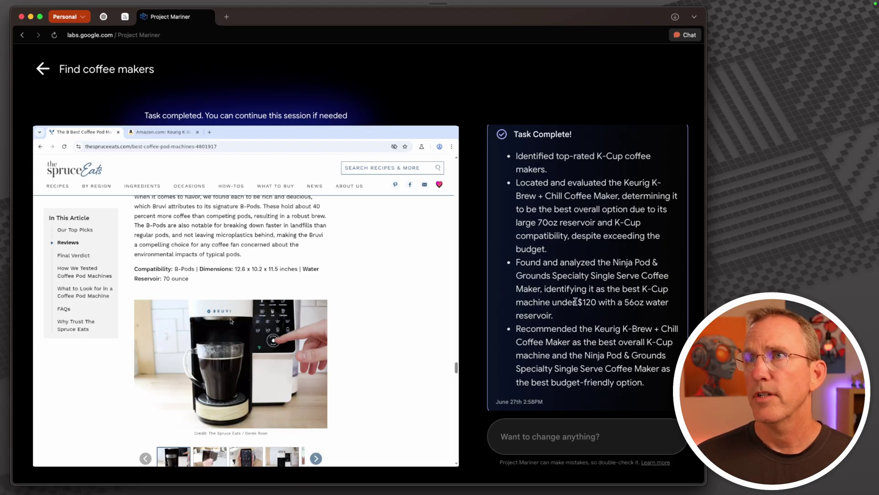
scroll(629, 307, down, 1)
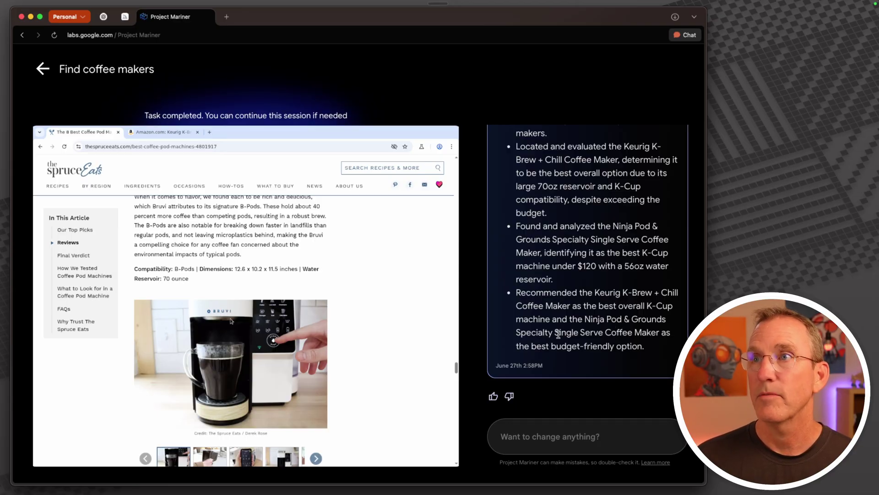
scroll(592, 278, up, 3)
mouse_move(176, 135)
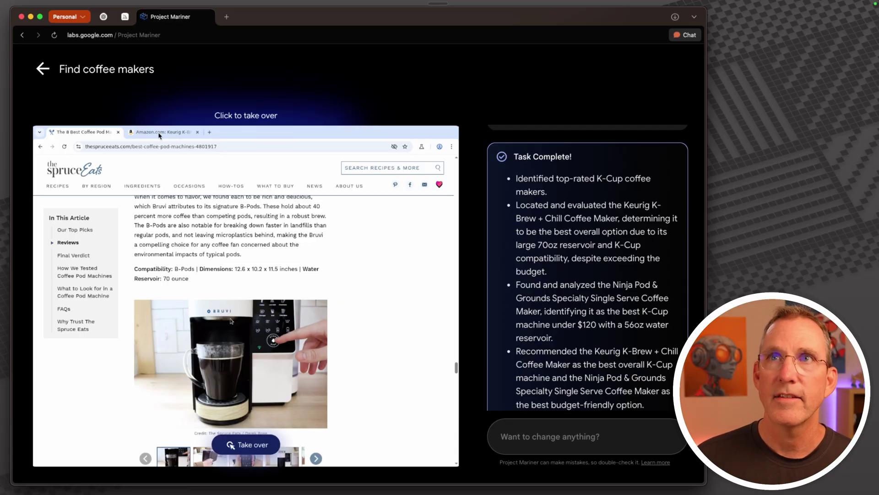
Take over the coffee-maker session and scroll the Amazon Keurig K-Brew+Chill product page
click(243, 443)
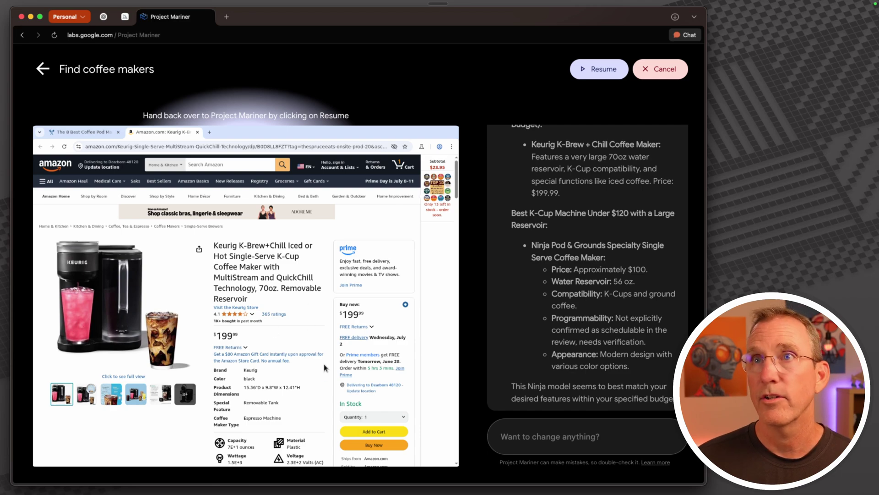
scroll(328, 385, down, 5)
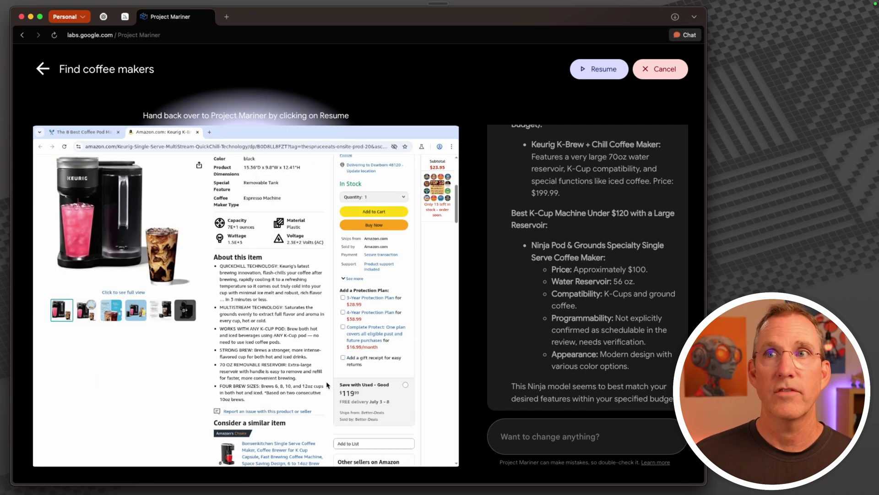
scroll(328, 385, up, 5)
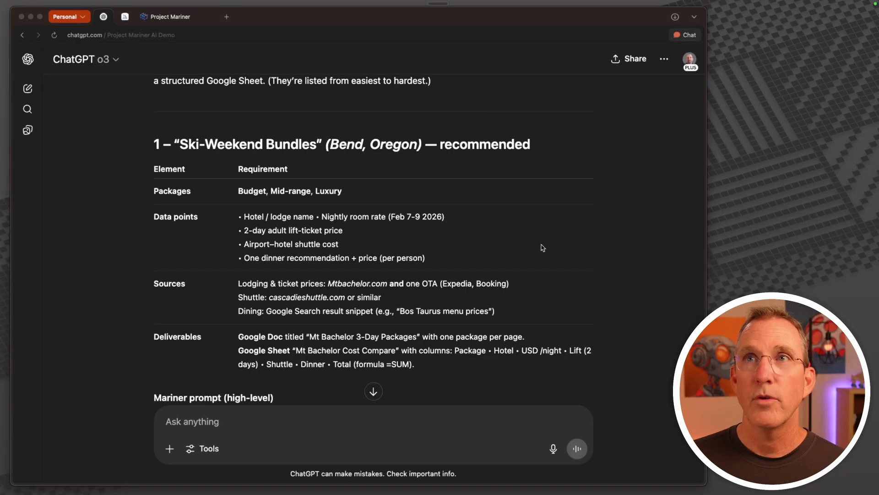
Paste the ChatGPT Ski-Weekend Bundles plan into Project Mariner's new-task box
scroll(543, 248, down, 3)
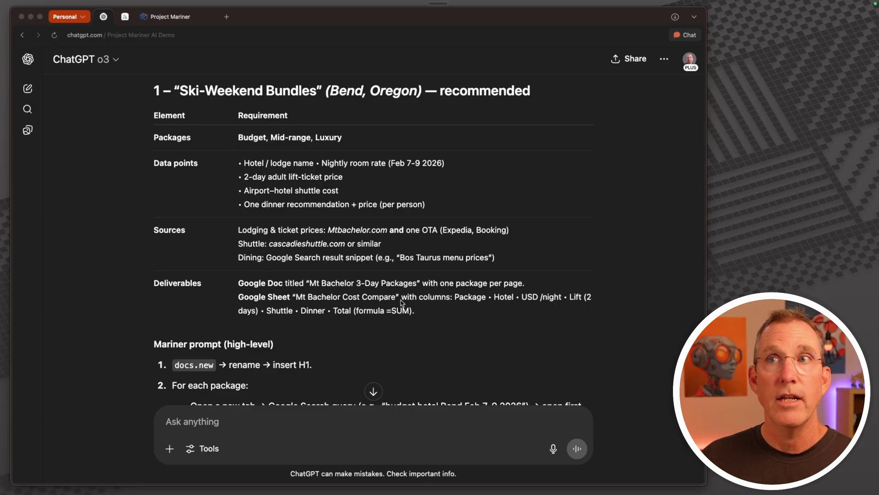
click(402, 302)
scroll(514, 317, up, 1)
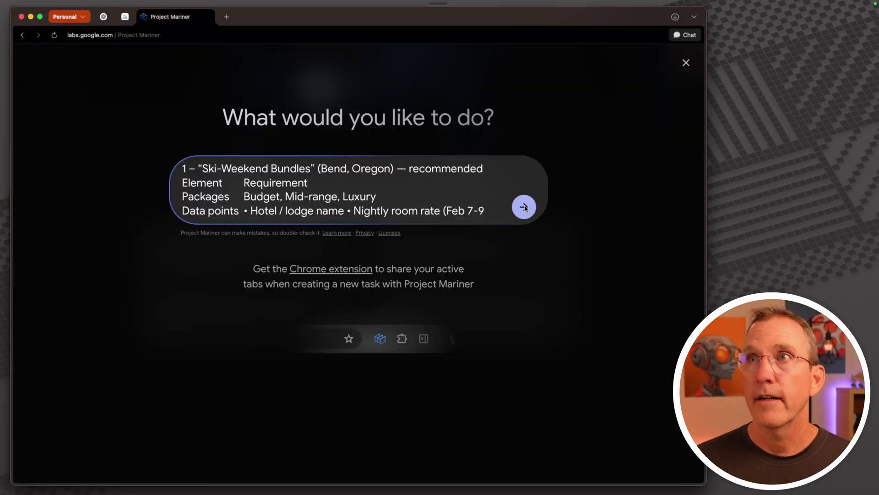
Launch the pasted ski-weekend brief, then take control once the agent reaches Google Docs
click(525, 209)
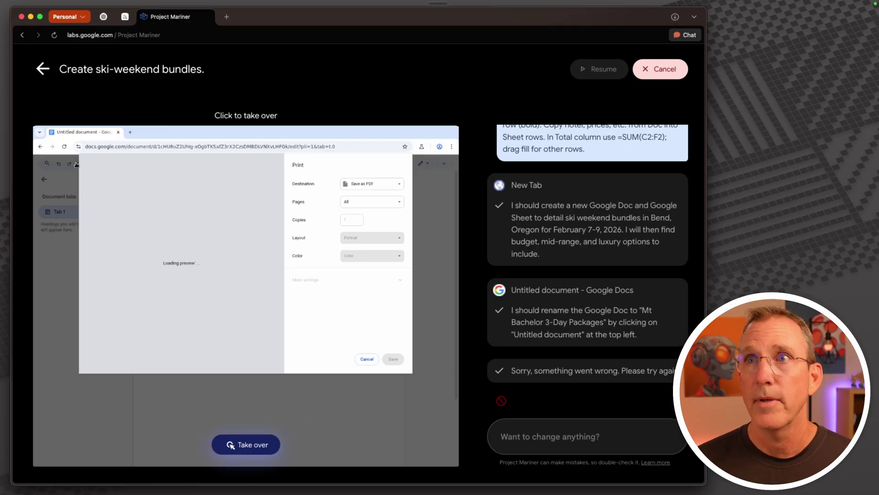
click(257, 440)
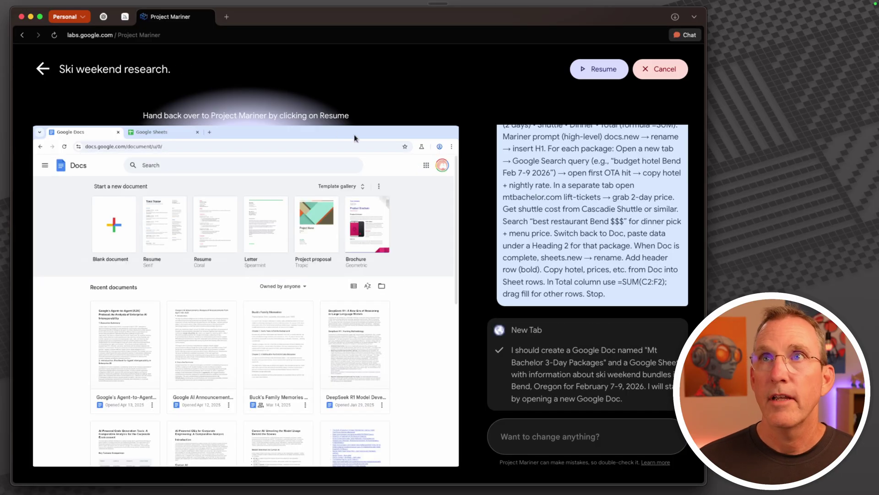
Send the agent a follow-up message, then pause it after the Expedia Bend hotel search
click(539, 440)
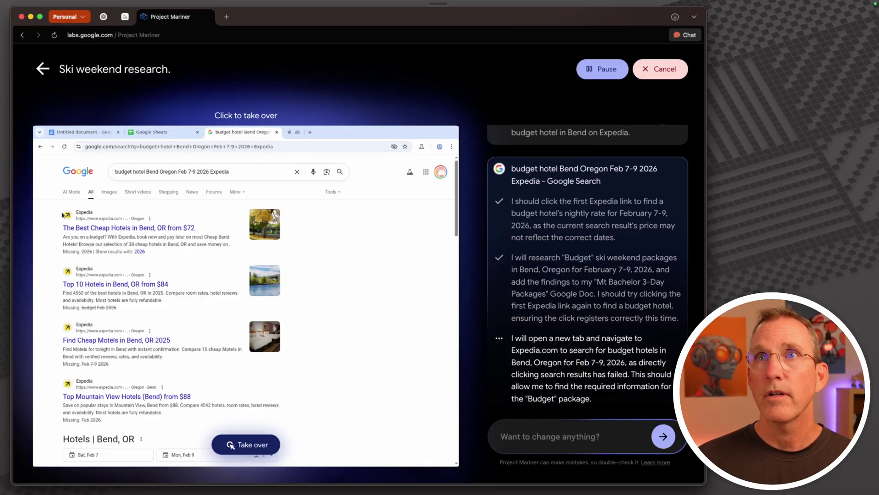
click(246, 444)
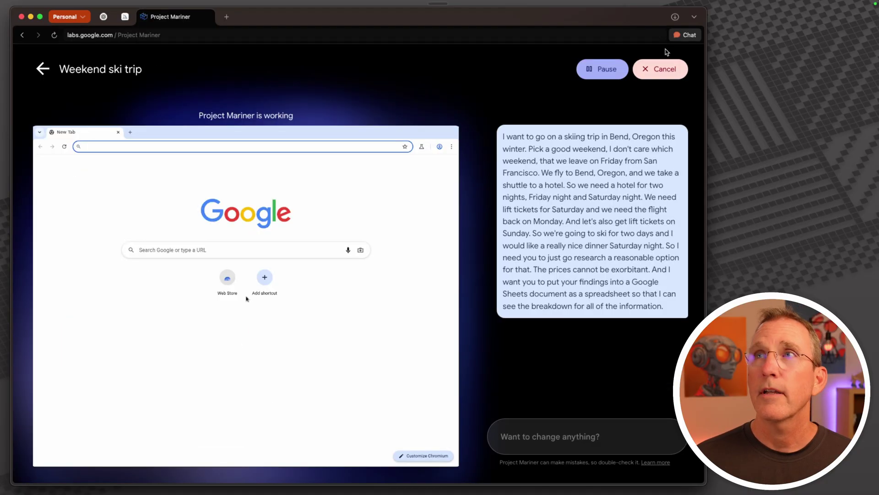
Pause the Weekend ski trip agent right after its first New Tab plan step
click(597, 73)
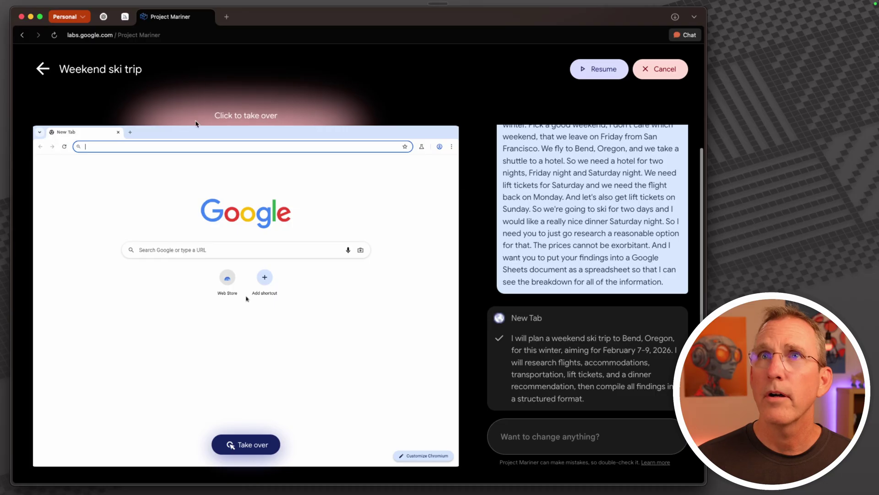
Take over the agent's browser and open Google Sheets in a new tab
click(259, 442)
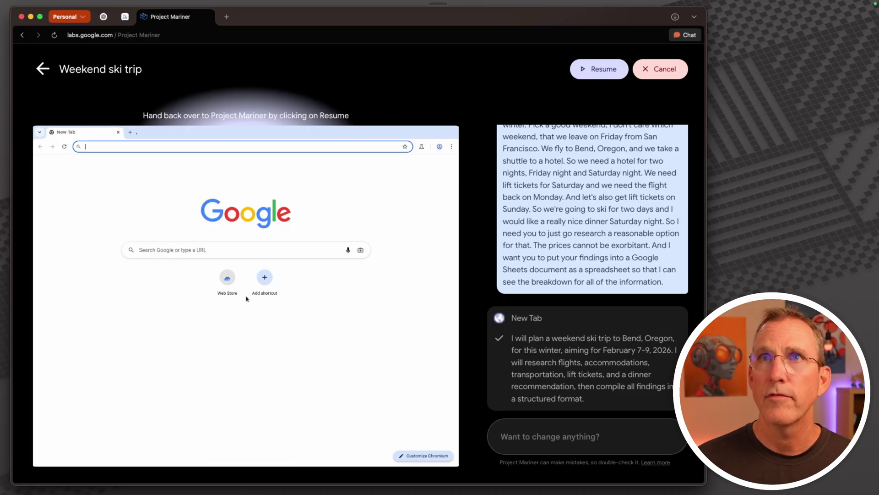
click(131, 133)
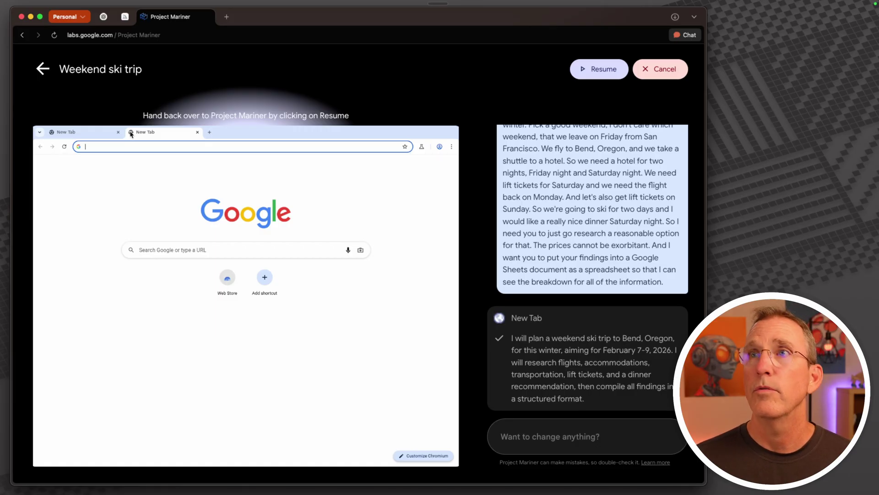
text(sheets)
key(Return)
click(151, 225)
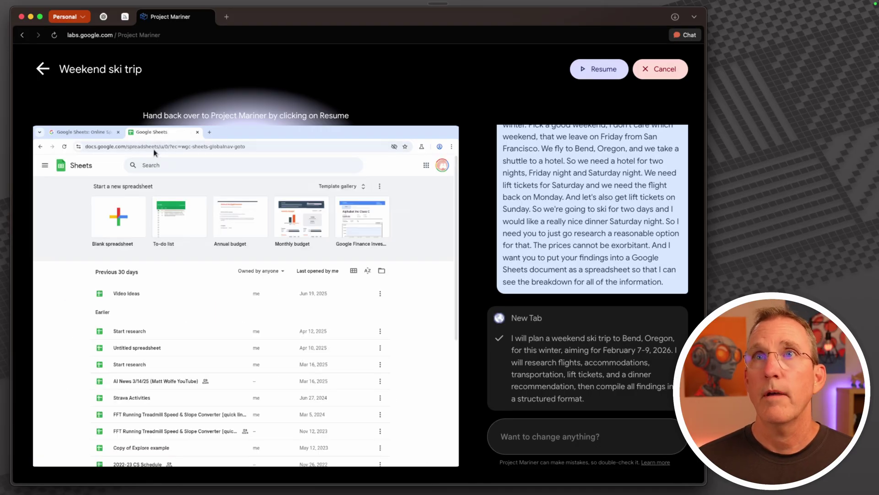
Load google.com in the first tab and start a message to the agent
click(97, 131)
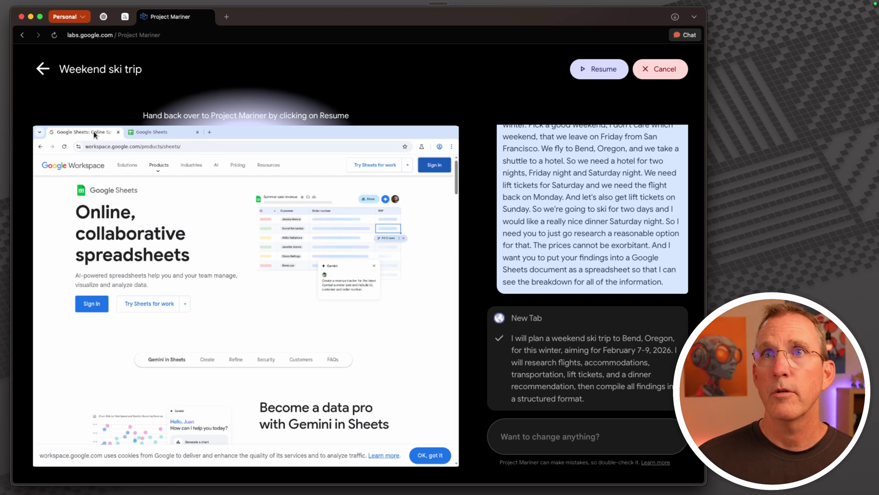
click(113, 146)
text(google.com)
key(Return)
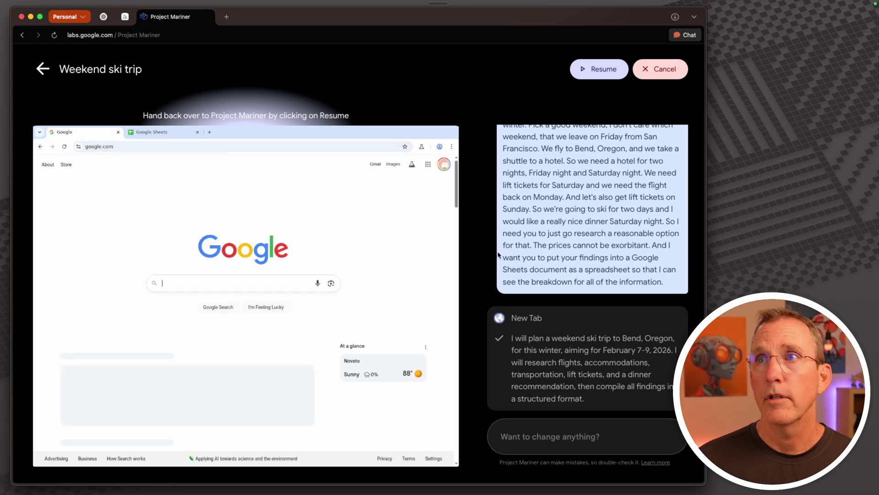
click(542, 447)
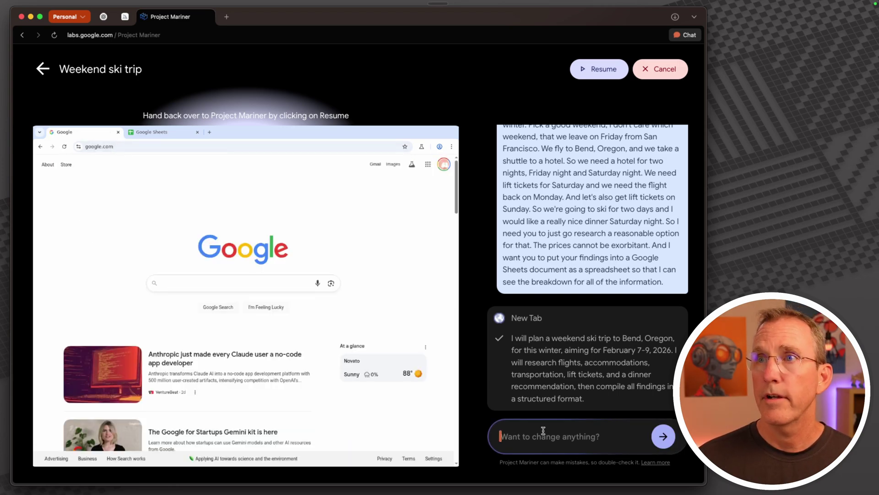
Resume the agent so it researches flights, hotel, shuttle, lift tickets and dinner
click(600, 68)
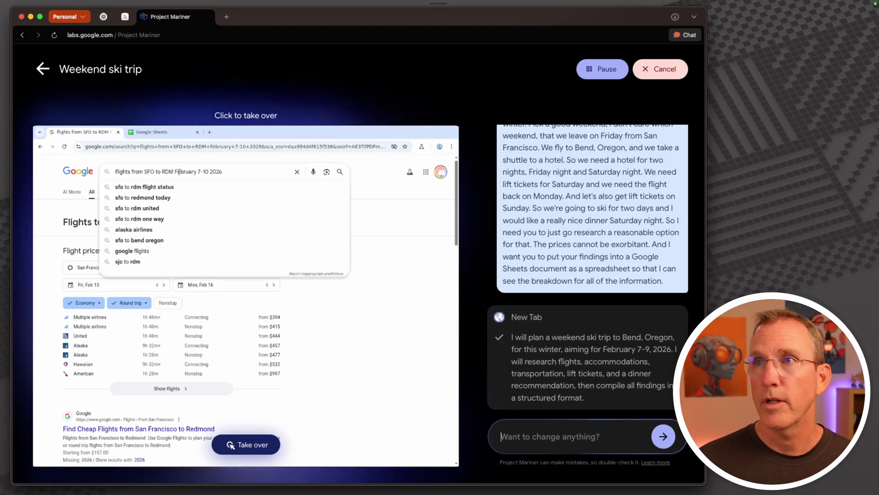
scroll(626, 249, down, 10)
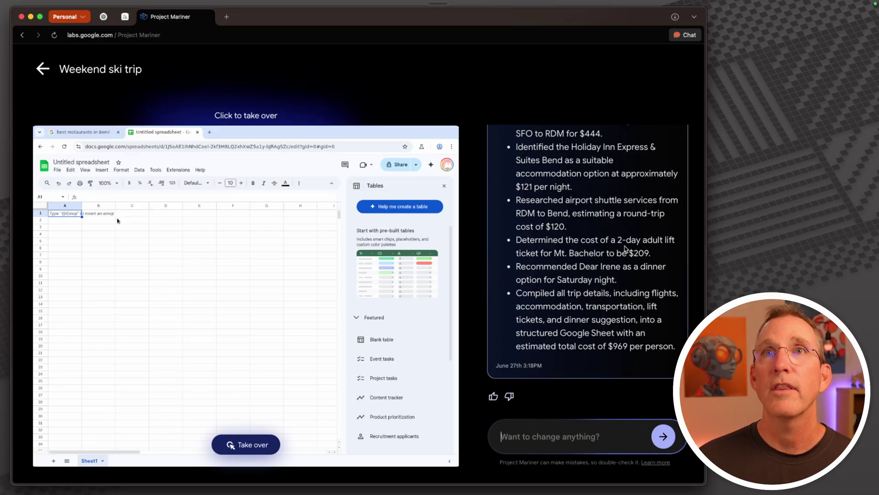
scroll(626, 248, up, 5)
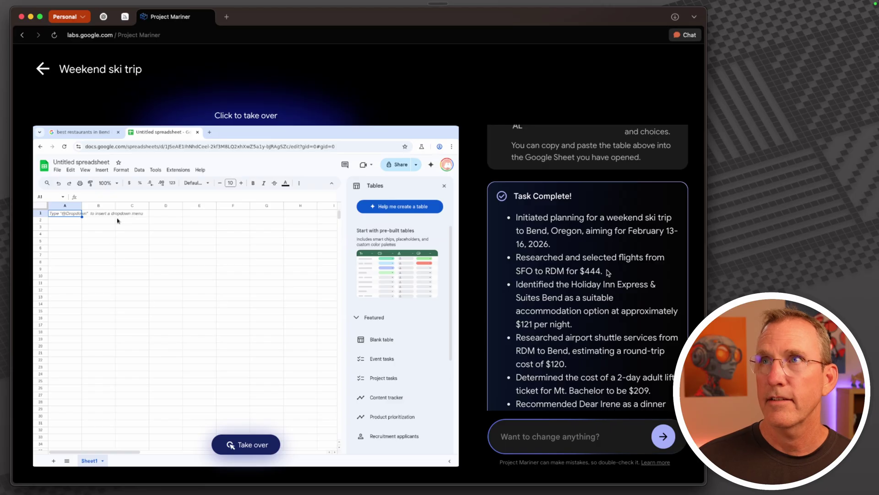
scroll(608, 273, up, 10)
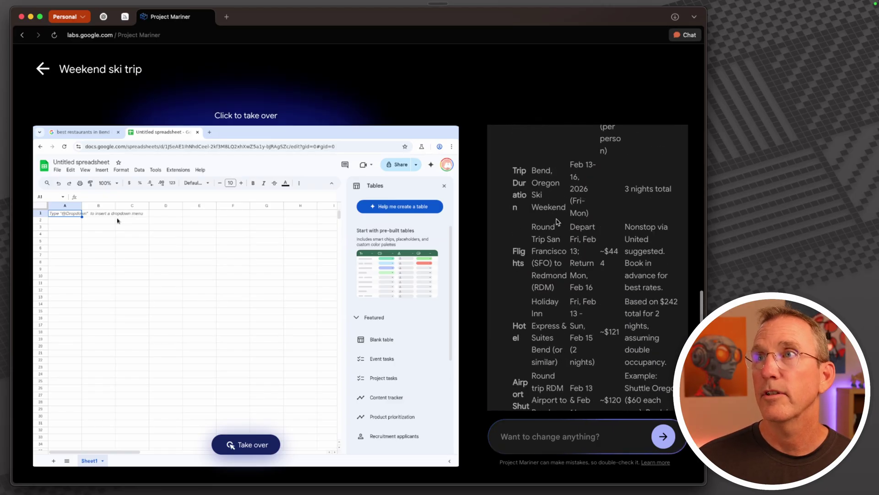
scroll(558, 222, up, 8)
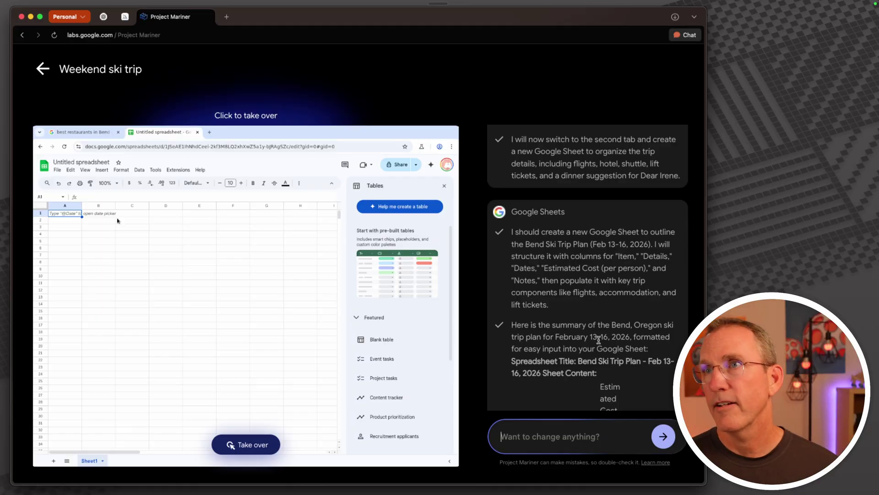
scroll(595, 330, down, 10)
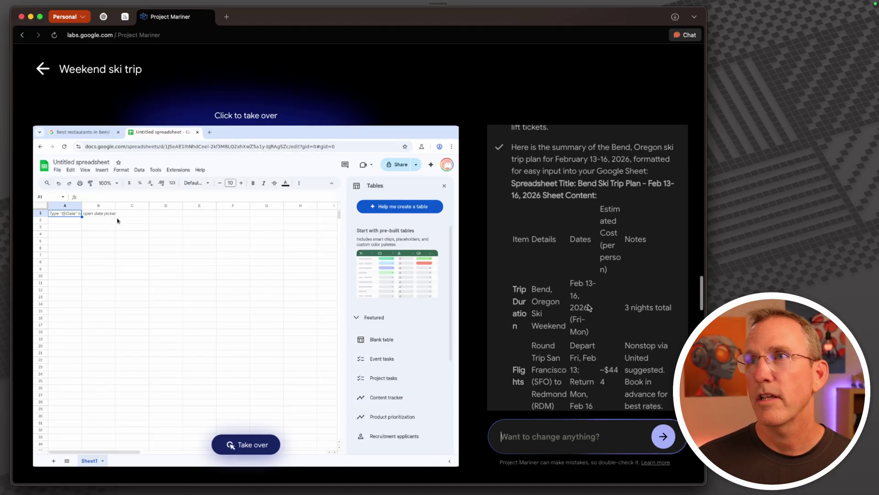
scroll(588, 305, down, 8)
scroll(588, 304, down, 10)
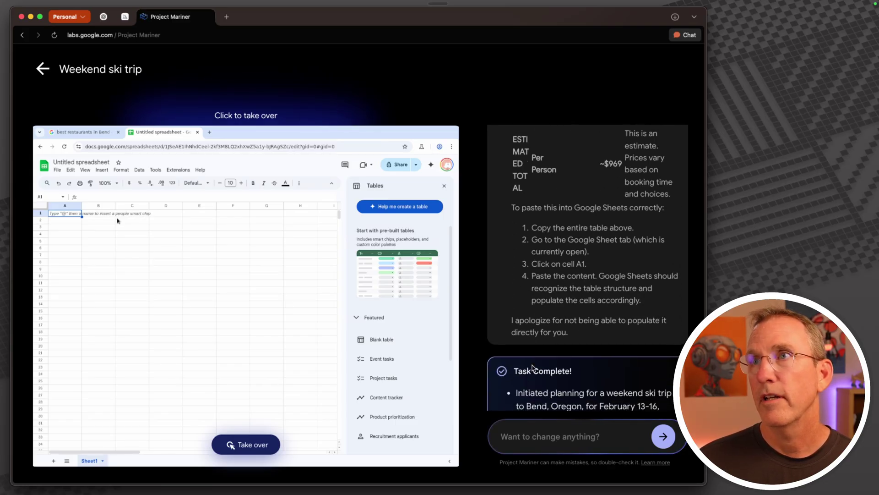
scroll(532, 368, up, 10)
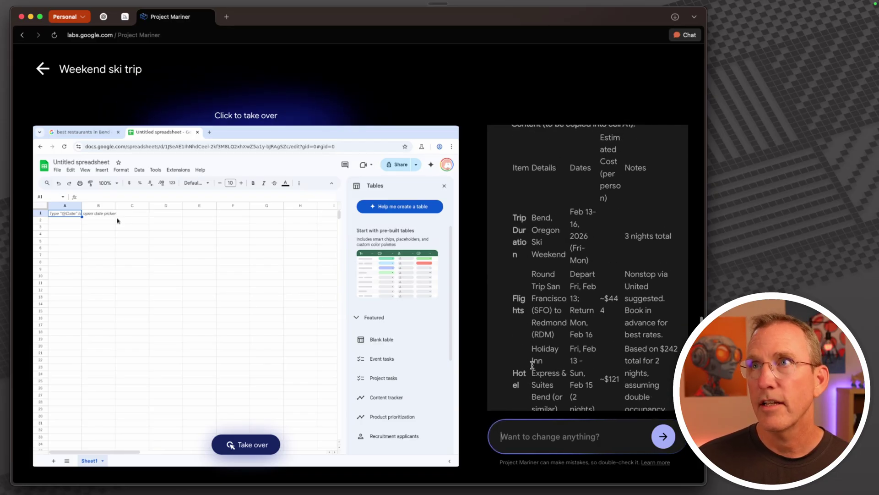
scroll(532, 365, up, 3)
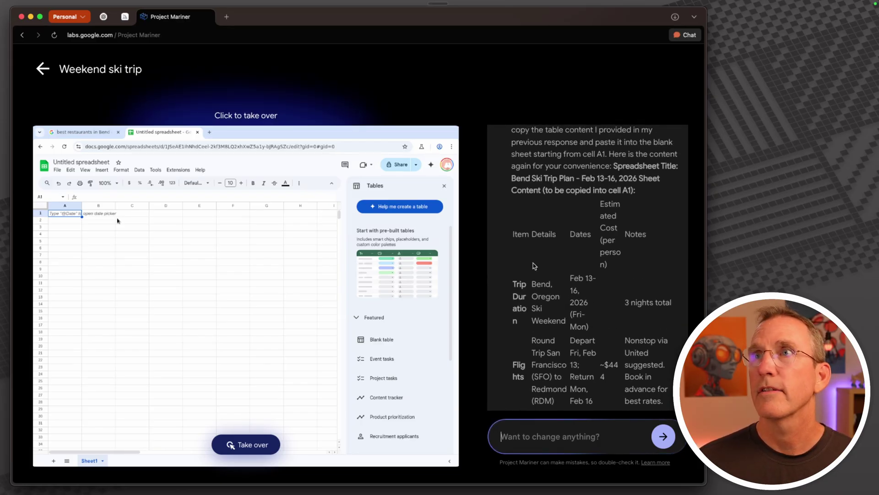
Paste the chat's trip cost table into cell A1 of the sheet and close the Tables panel
drag(606, 202, 669, 389)
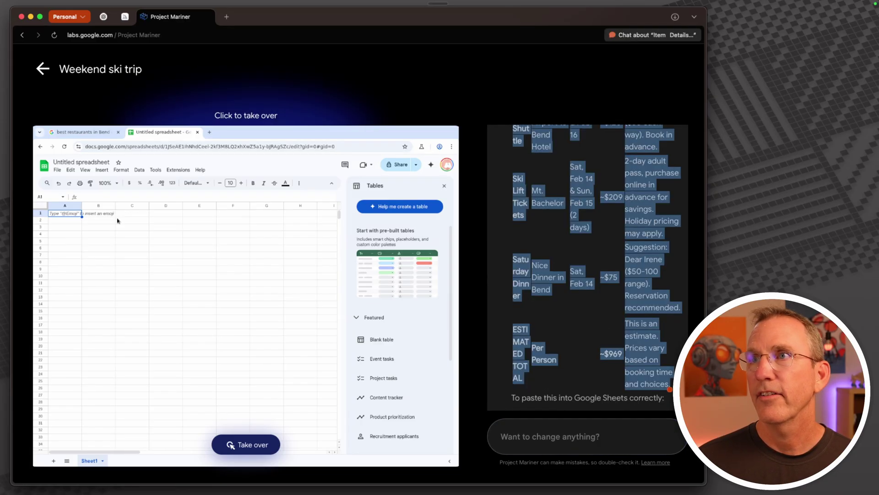
click(260, 446)
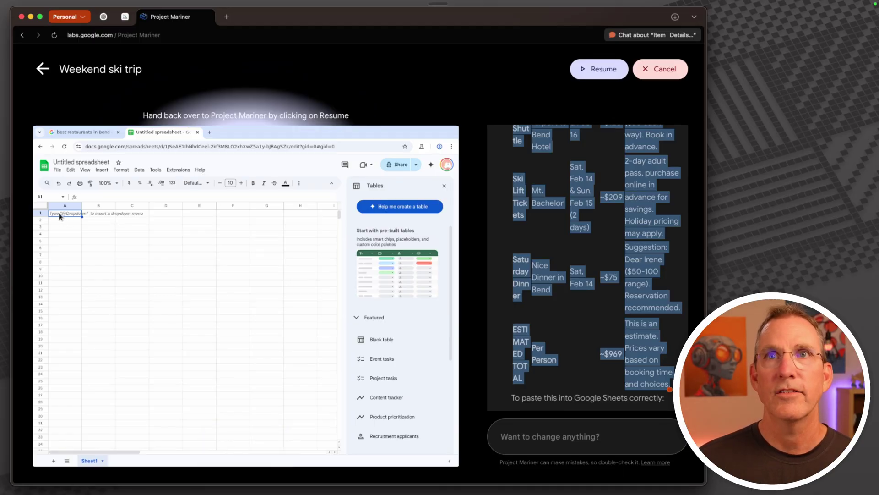
key(super+v)
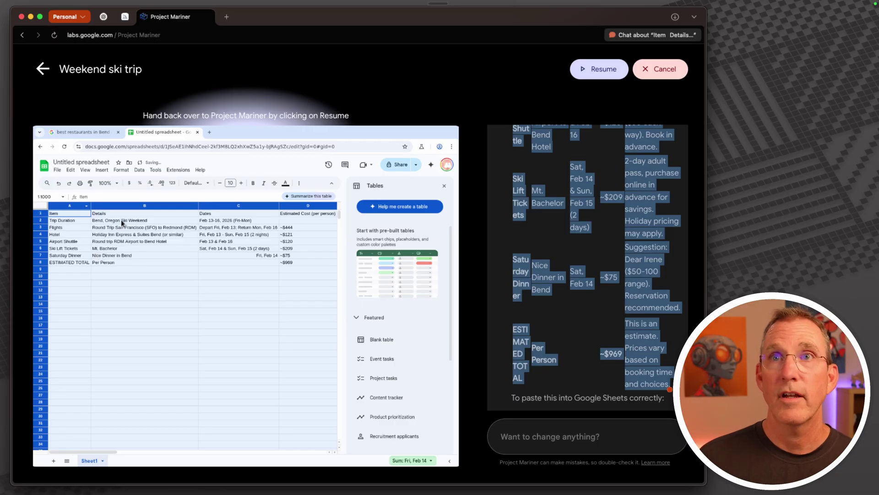
click(121, 219)
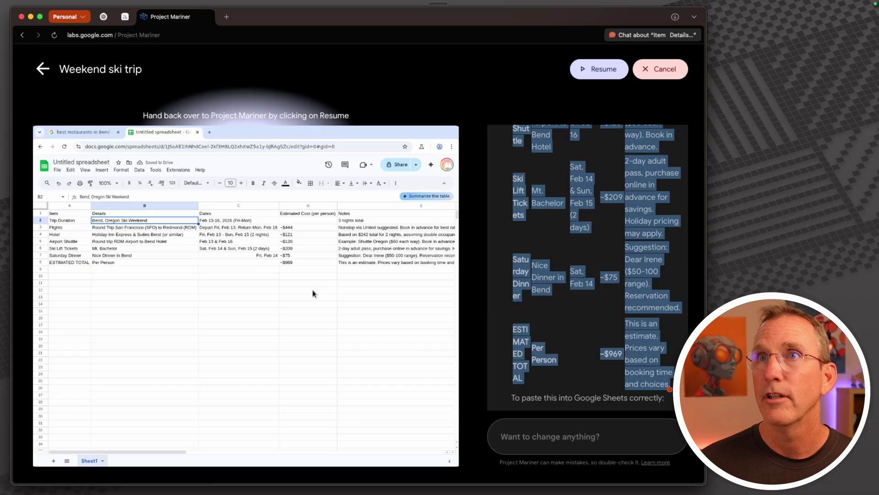
click(444, 186)
click(563, 327)
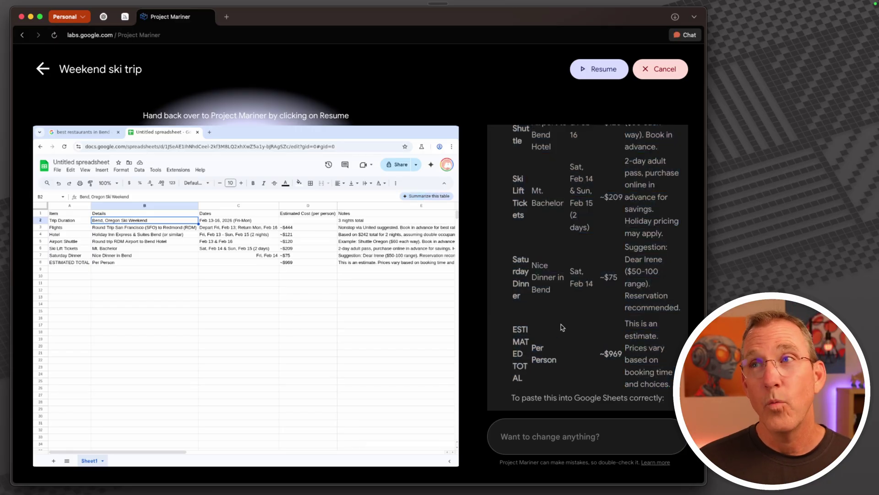